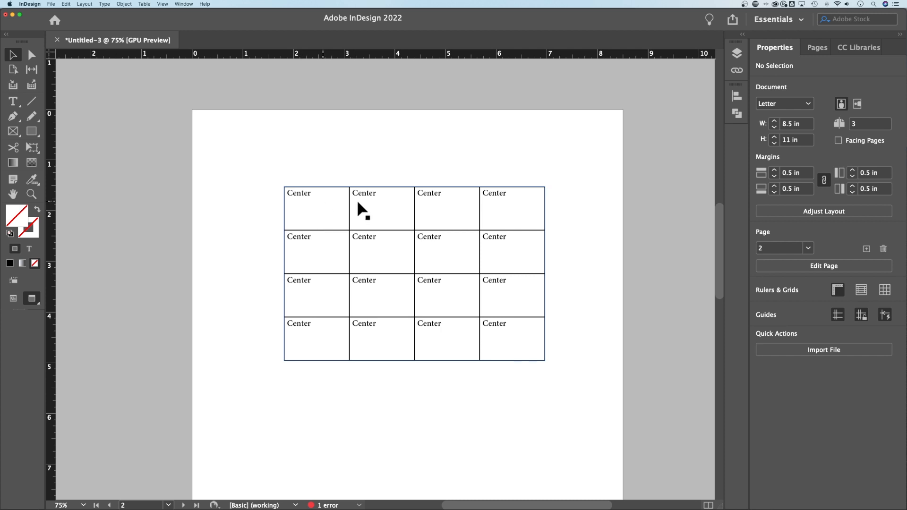
- Select all sixteen cells and align the 'Center' text to paragraph center
{"action": "double_click", "coordinate": [324, 215]}
{"action": "mouse_move", "coordinate": [294, 197]}
{"action": "left_mouse_down"}
{"action": "mouse_move", "coordinate": [523, 328]}
{"action": "mouse_move", "coordinate": [514, 343]}
{"action": "left_mouse_up"}
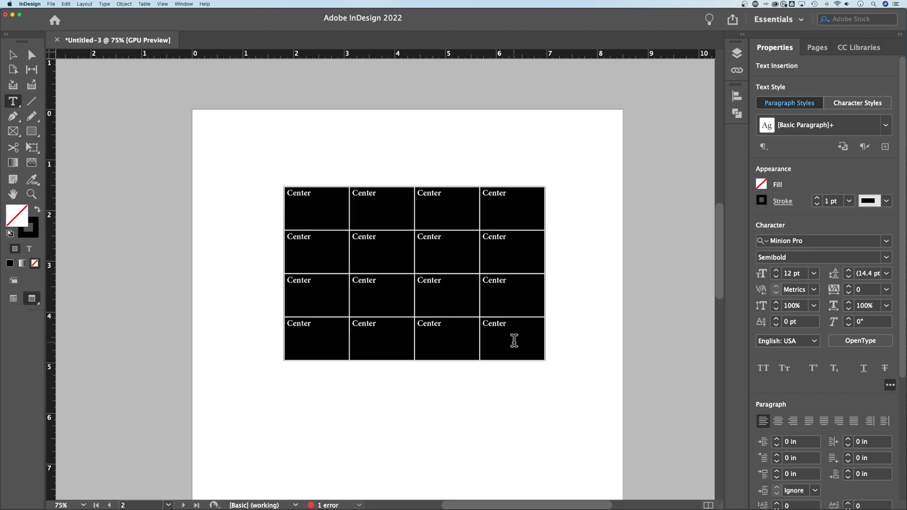
{"action": "left_click_drag", "start_coordinate": [334, 202], "coordinate": [522, 345]}
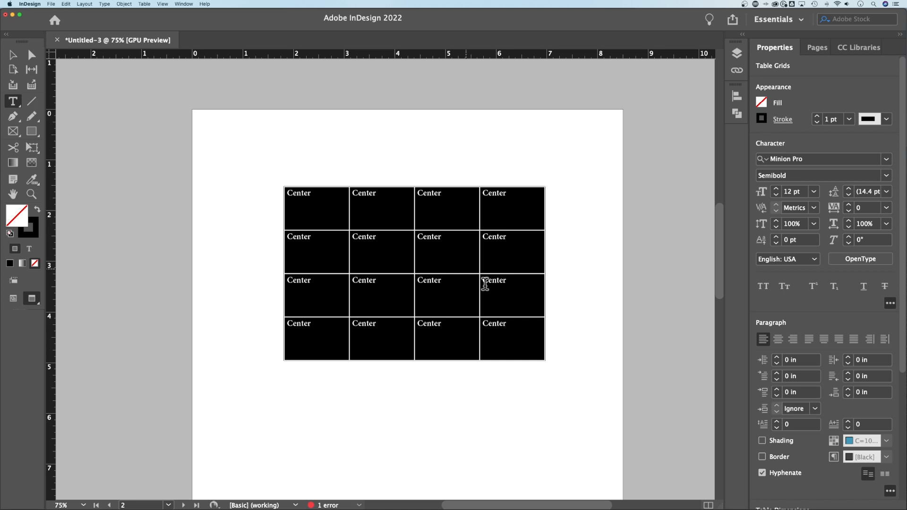
{"action": "left_click", "coordinate": [778, 341]}
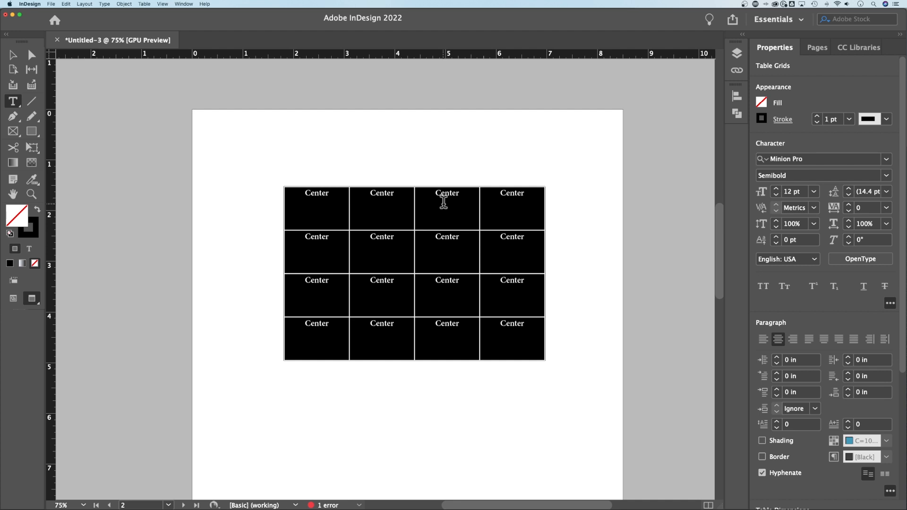
- Bring up Cell Options on the Text tab with Preview enabled and the table visible
{"action": "left_click", "coordinate": [145, 5]}
{"action": "mouse_move", "coordinate": [157, 43]}
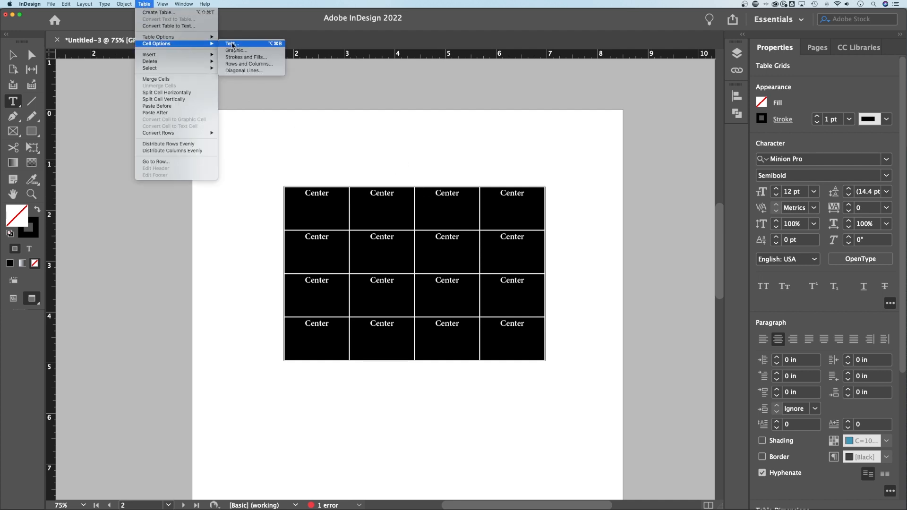
{"action": "left_click", "coordinate": [244, 45]}
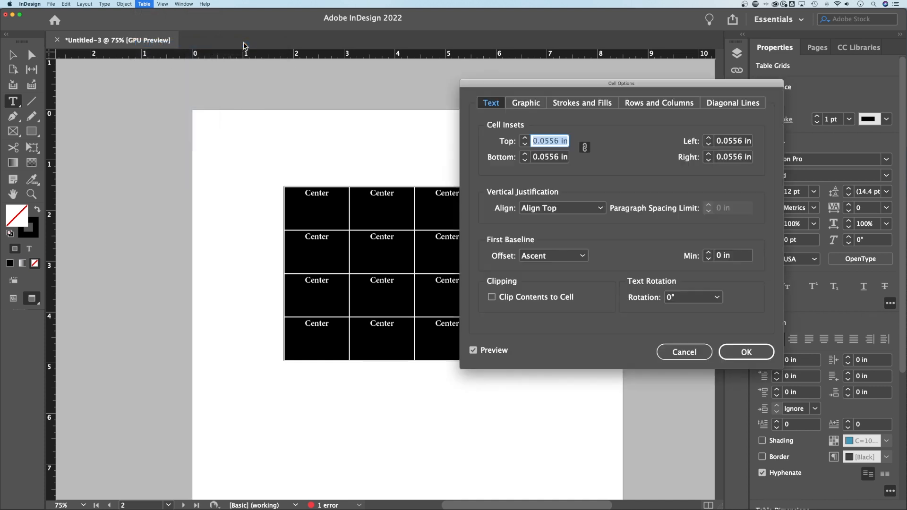
{"action": "left_click_drag", "start_coordinate": [574, 83], "coordinate": [611, 91]}
{"action": "left_click", "coordinate": [510, 358]}
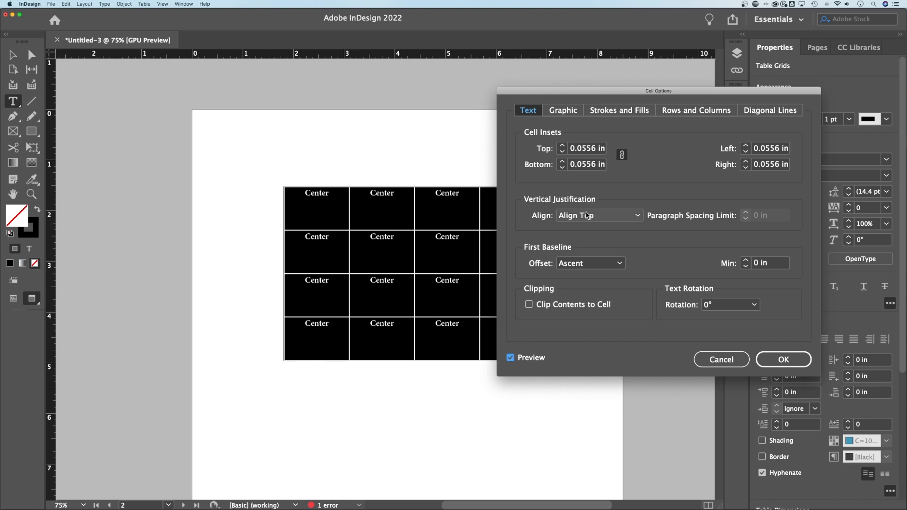
- Set Vertical Justification to Align Center so the text sits mid-cell
{"action": "left_click", "coordinate": [588, 217]}
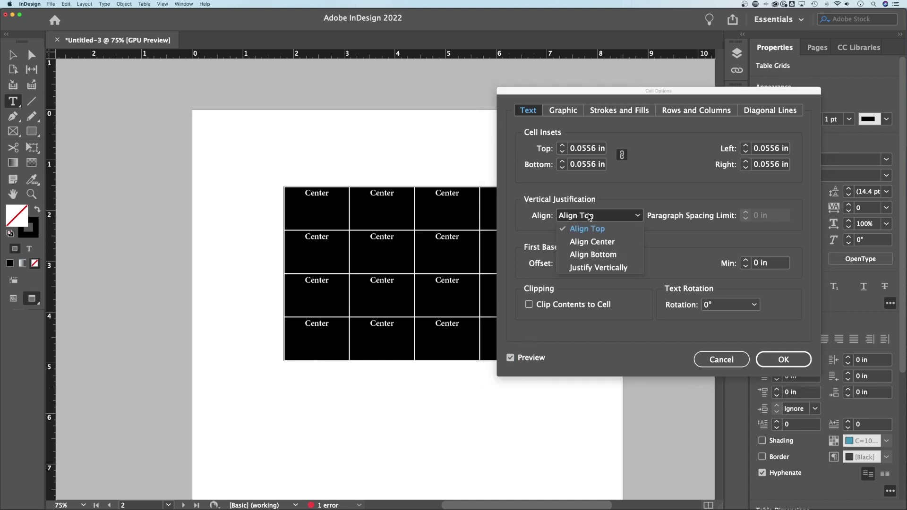
{"action": "left_click", "coordinate": [597, 243]}
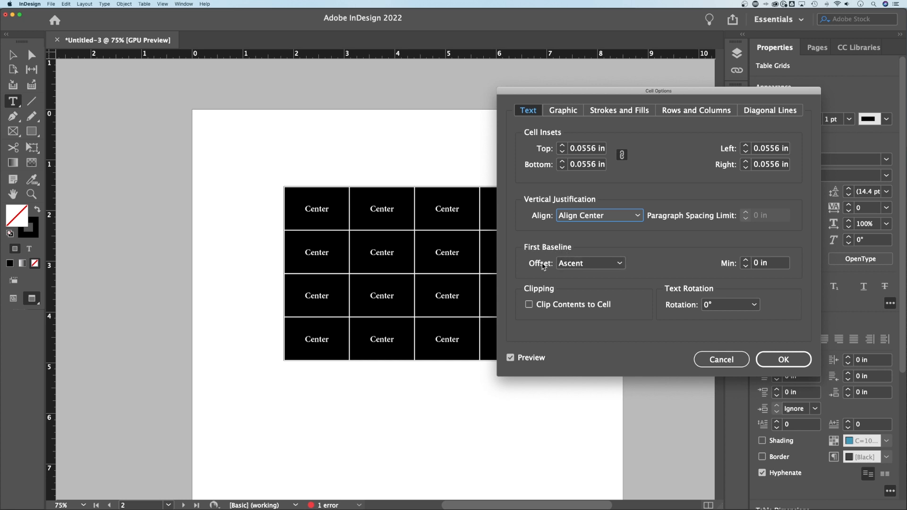
{"action": "left_click", "coordinate": [579, 264]}
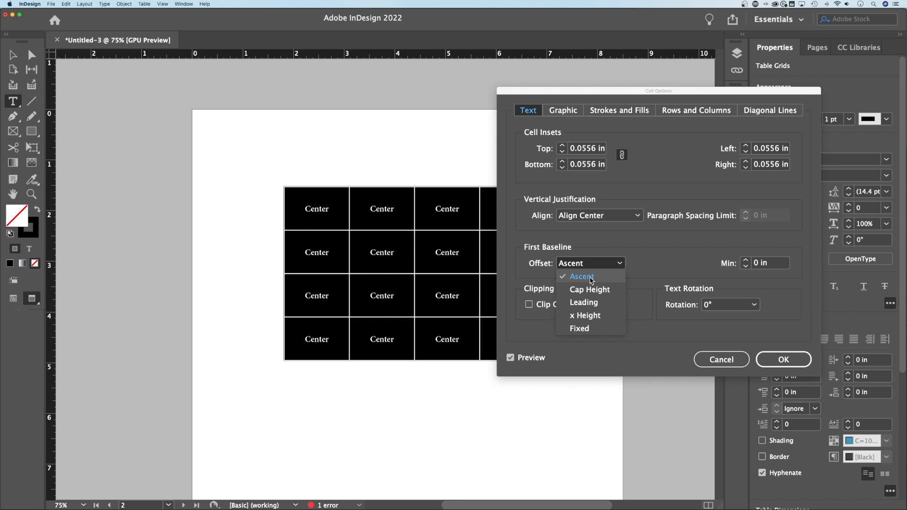
- Compare Cap Height, x Height, Leading and Fixed as the first baseline offset
{"action": "left_click", "coordinate": [590, 291]}
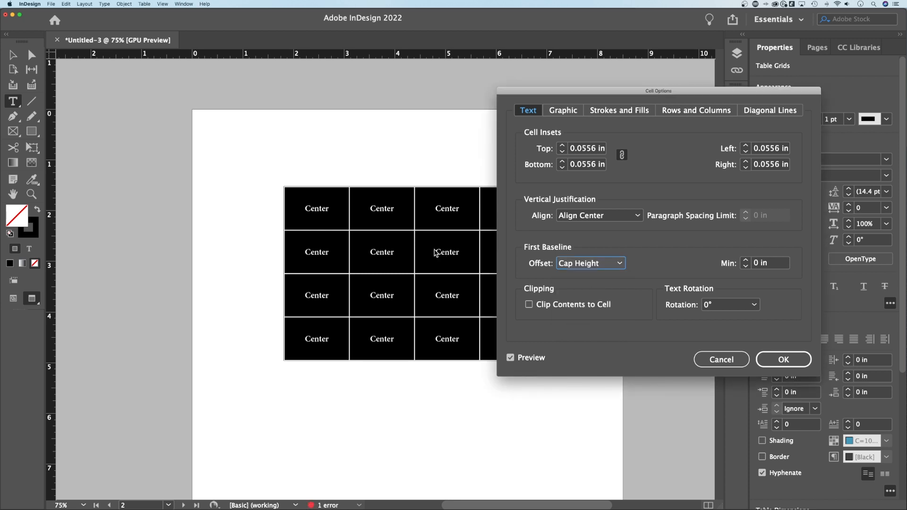
{"action": "left_click", "coordinate": [594, 263]}
{"action": "left_click", "coordinate": [589, 315]}
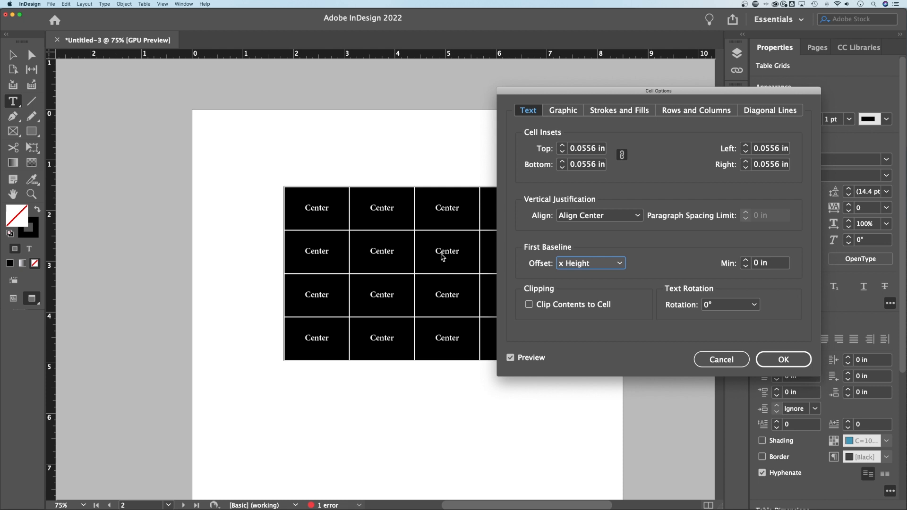
{"action": "left_click", "coordinate": [595, 263]}
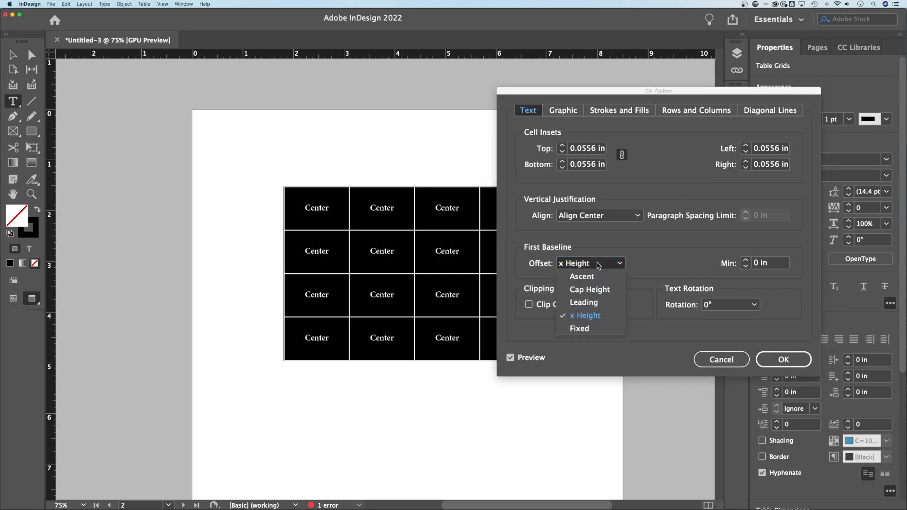
{"action": "left_click", "coordinate": [584, 303]}
{"action": "left_click", "coordinate": [599, 265]}
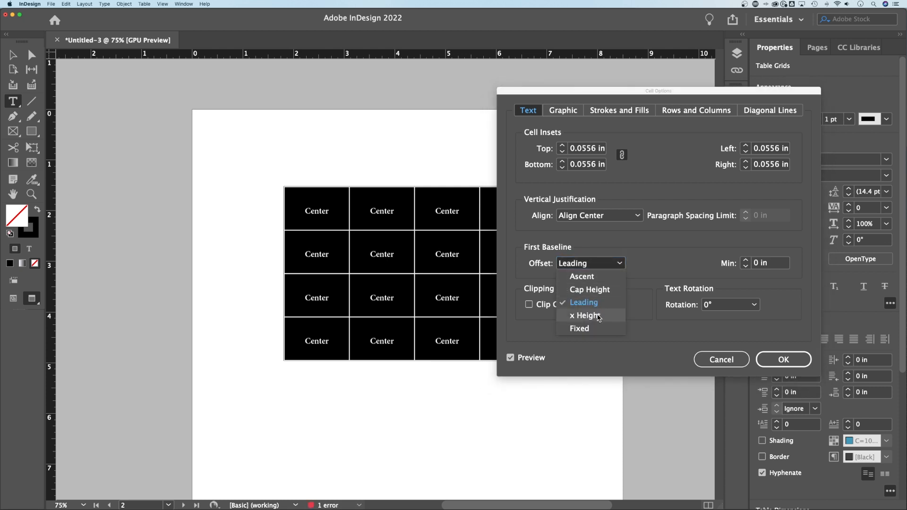
{"action": "left_click", "coordinate": [580, 329]}
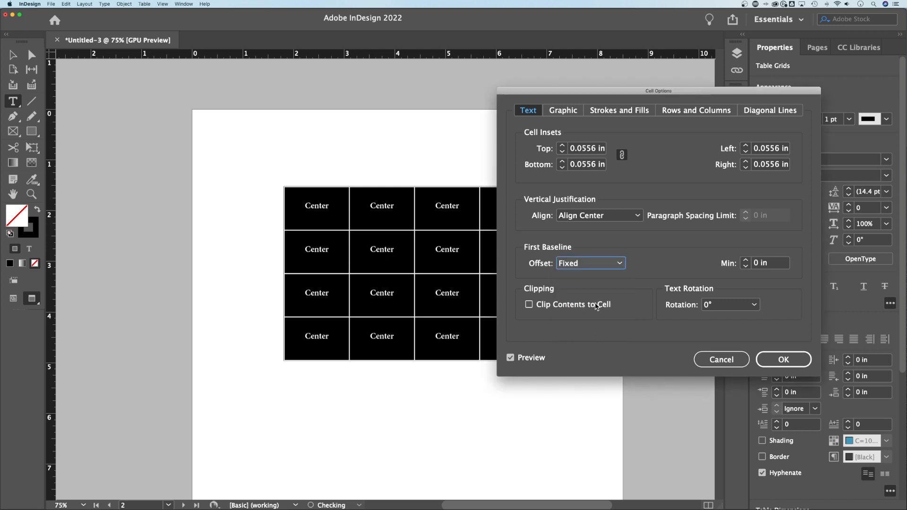
- Nudge the Min offset back to 0 in and settle on Cap Height as the offset
{"action": "left_click", "coordinate": [744, 260]}
{"action": "left_click", "coordinate": [744, 260]}
{"action": "left_click", "coordinate": [744, 267]}
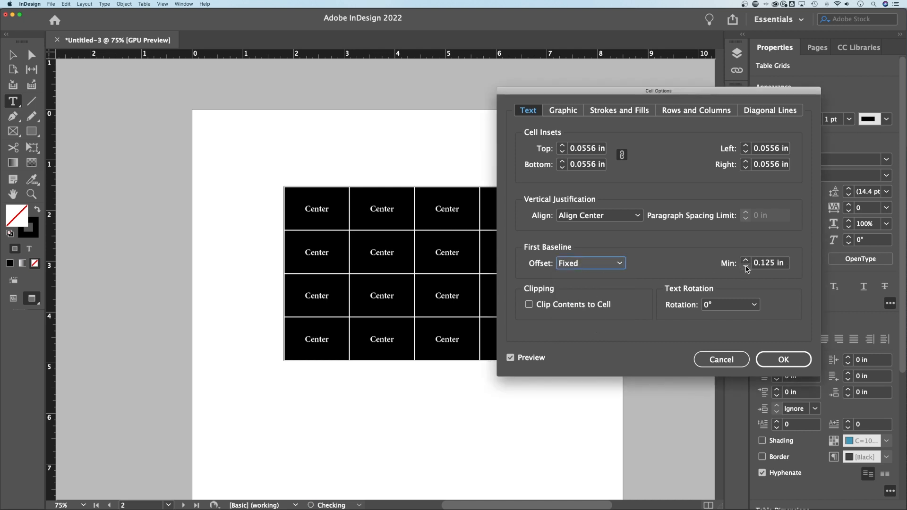
{"action": "left_click", "coordinate": [744, 266]}
{"action": "left_click", "coordinate": [744, 267]}
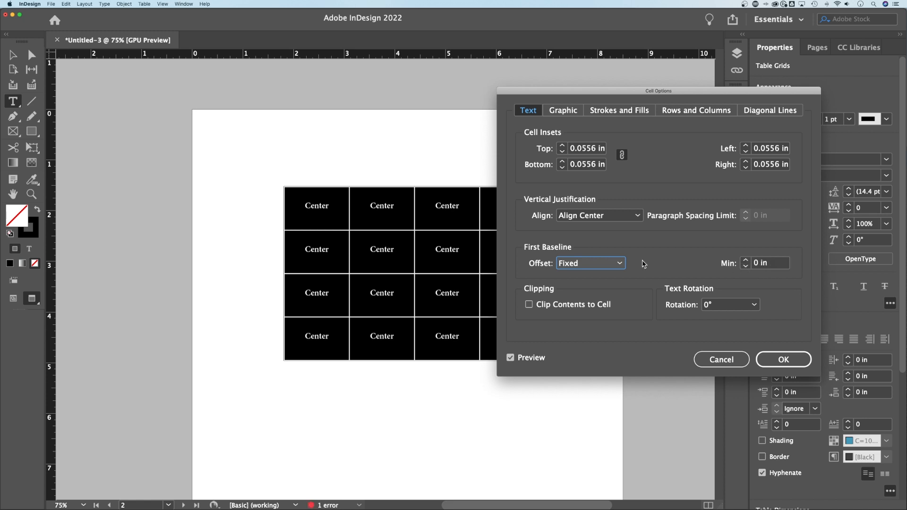
{"action": "left_click", "coordinate": [611, 268]}
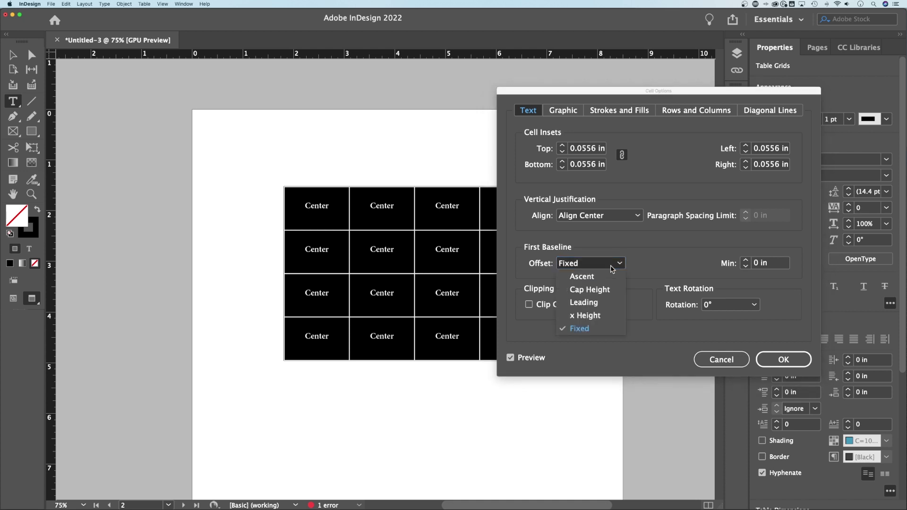
{"action": "left_click", "coordinate": [601, 292]}
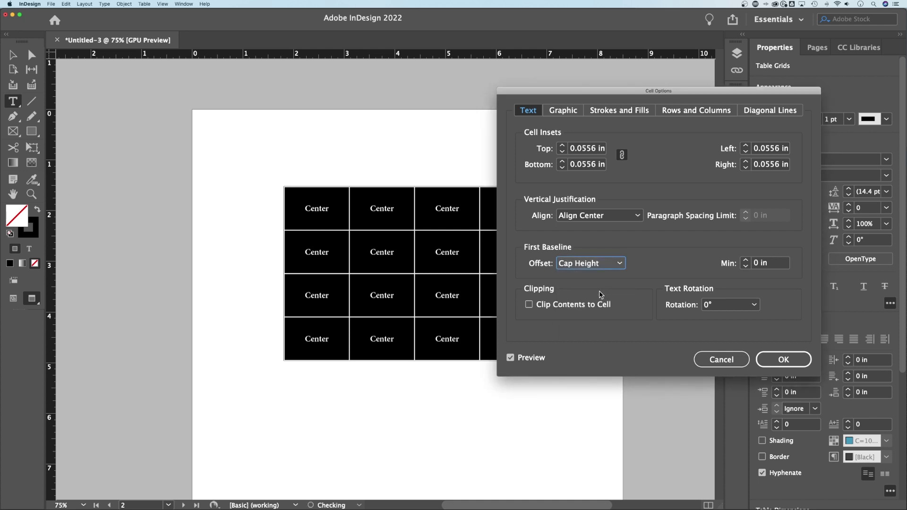
- Confirm the cell settings and deselect to show 'Center' centered in every cell
{"action": "left_click", "coordinate": [782, 360]}
{"action": "left_click", "coordinate": [486, 251]}
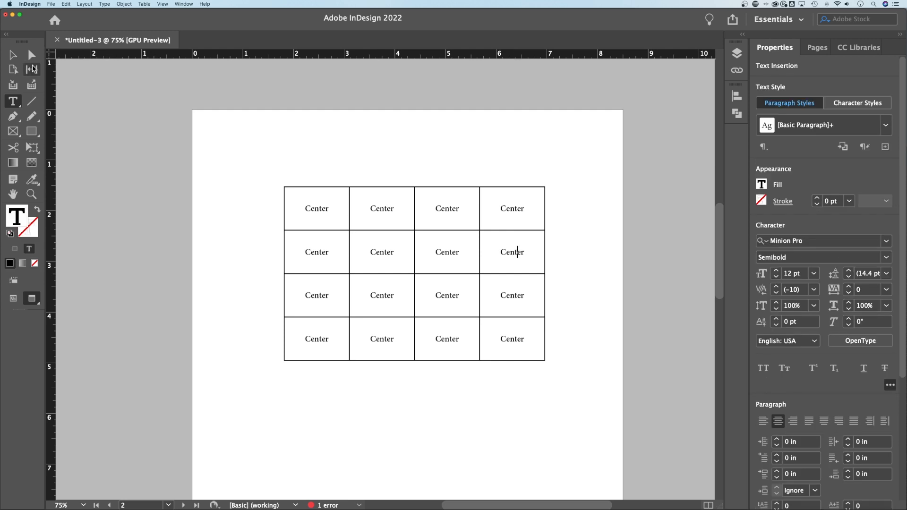
{"action": "left_click", "coordinate": [12, 55]}
{"action": "left_click", "coordinate": [522, 166]}
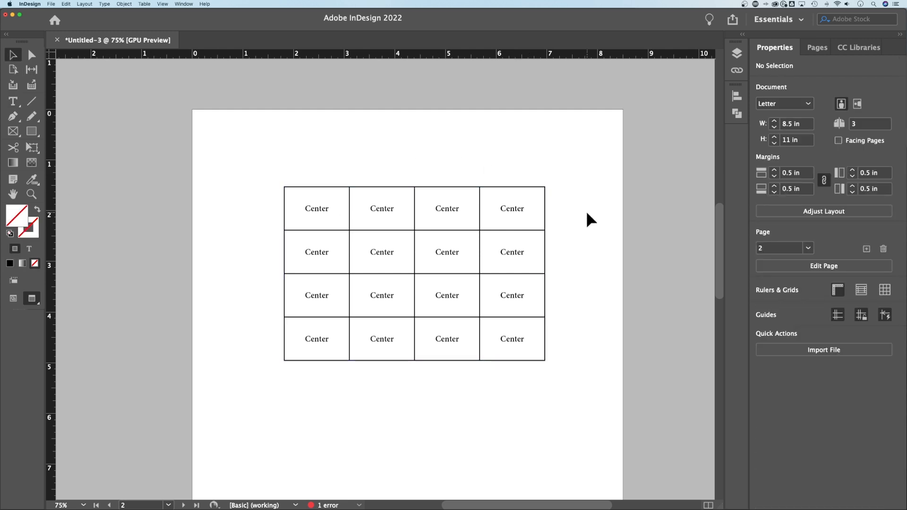